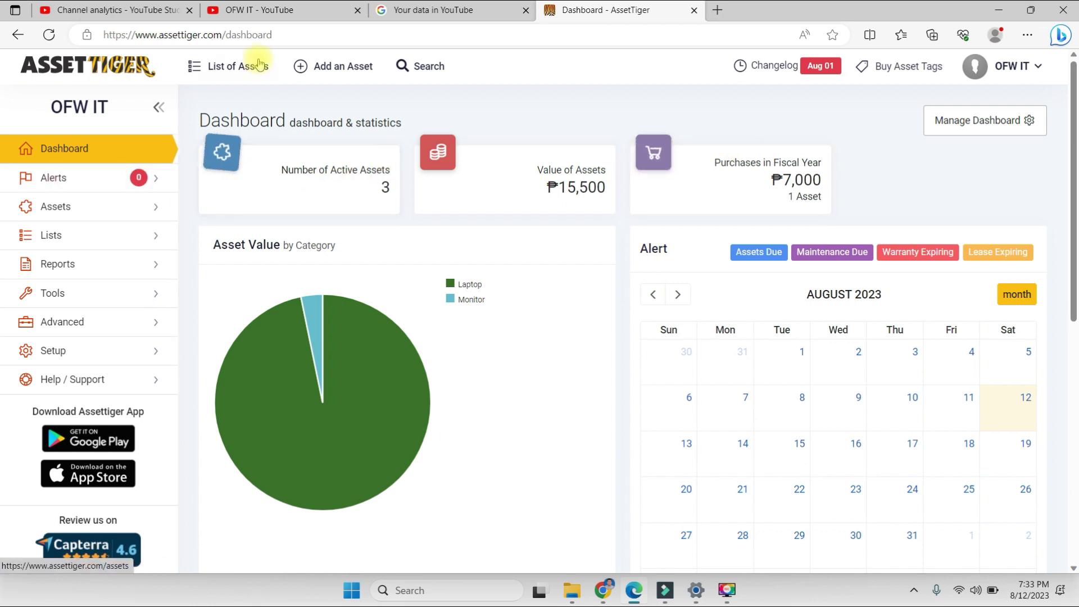
Step: Open the full details of laptop OFWIT-LAP10001 from the list of assets
left_click(225, 68)
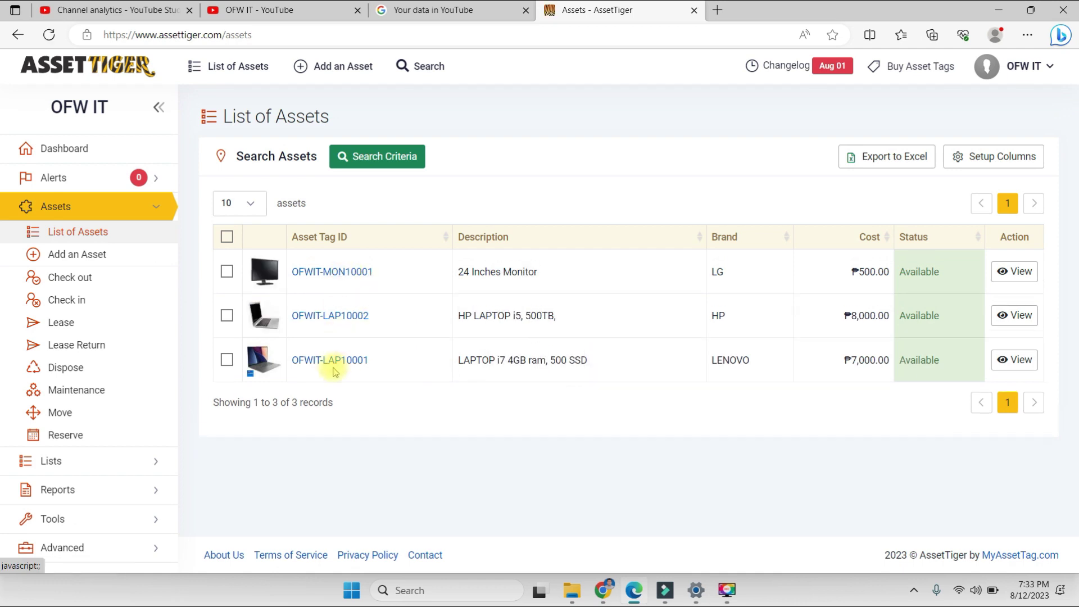
left_click(330, 361)
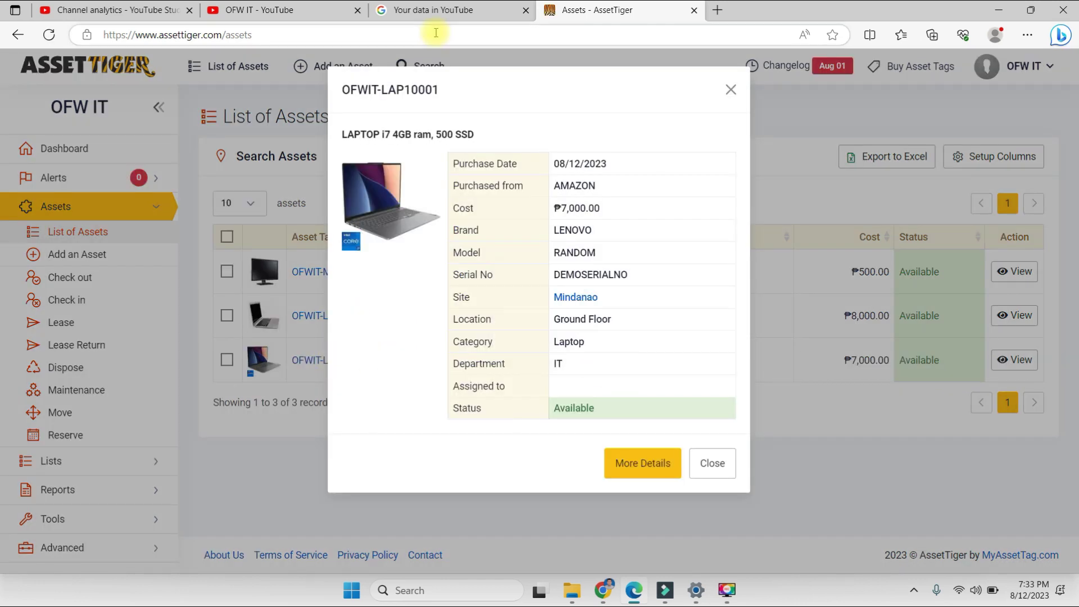
left_click(635, 464)
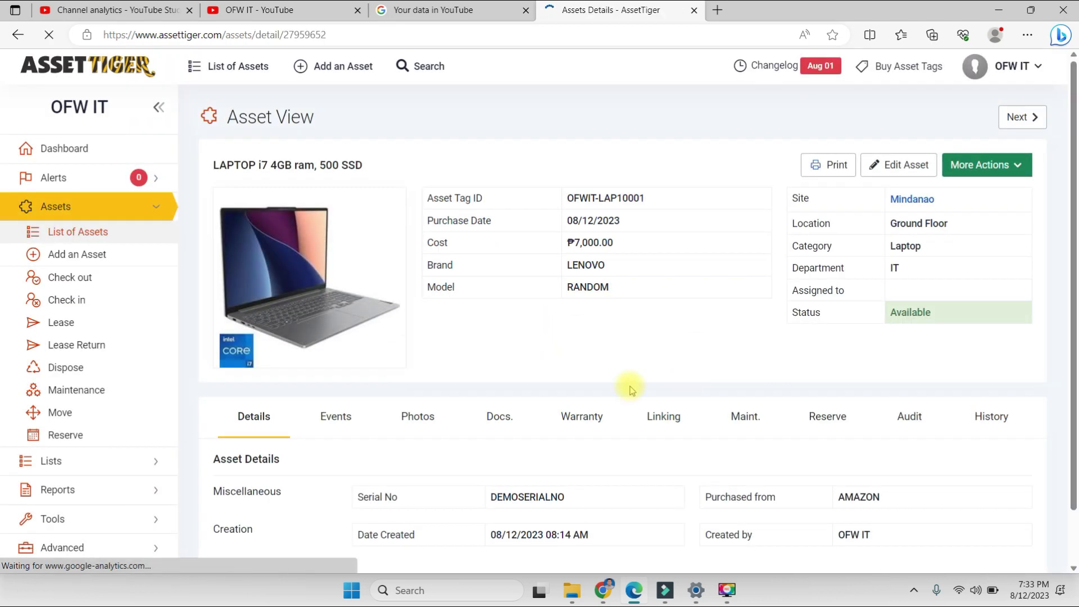
Step: Generate a printable PDF of the laptop's asset details and open the downloaded file assetdetail_27959652.pdf
left_click(810, 168)
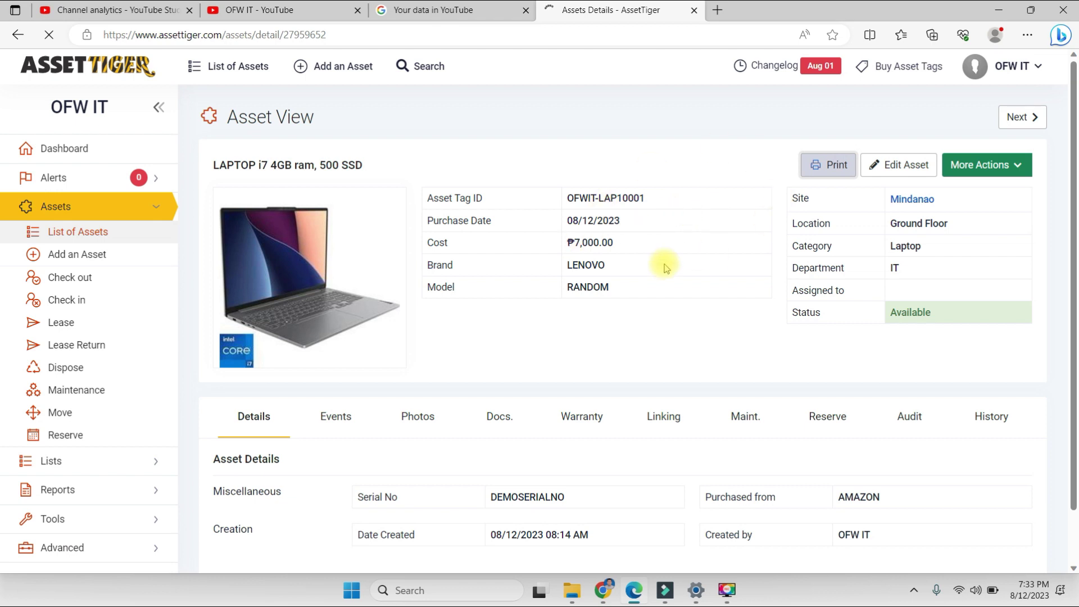
scroll(666, 267, "down", 1)
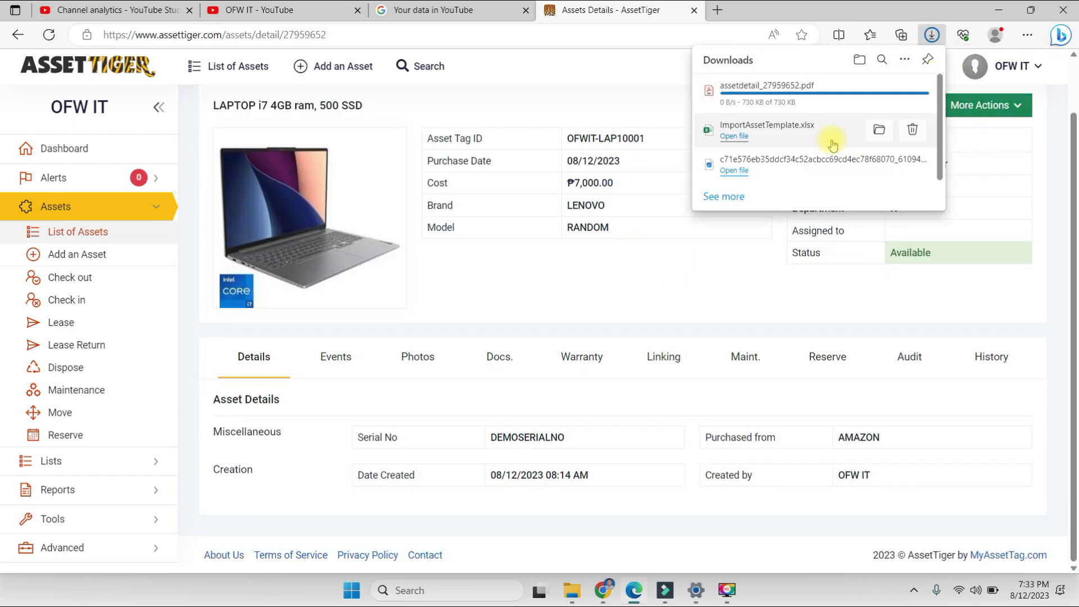
left_click(885, 92)
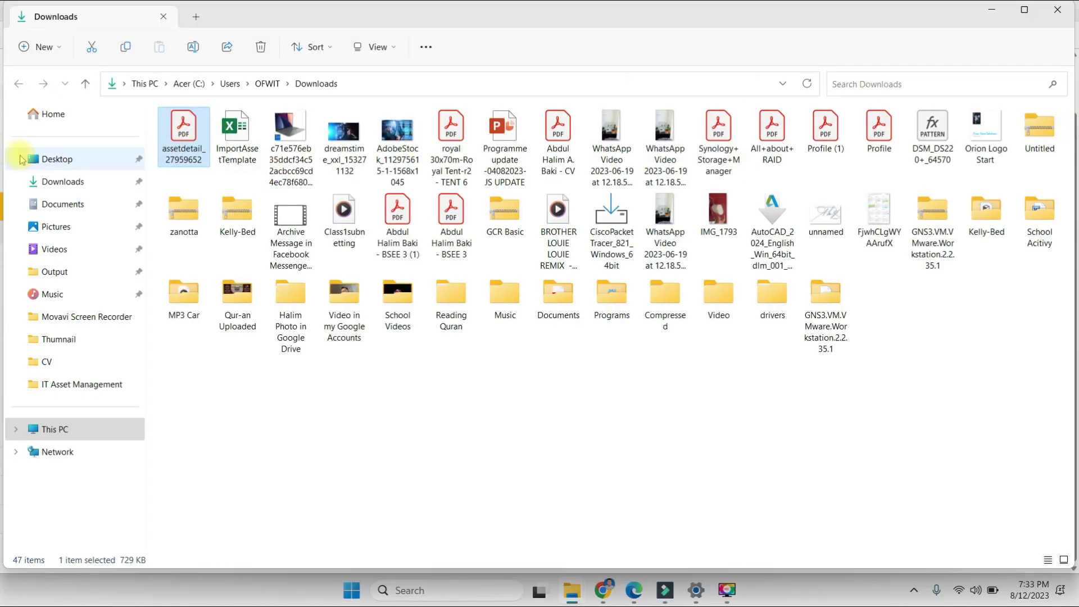
key("Return")
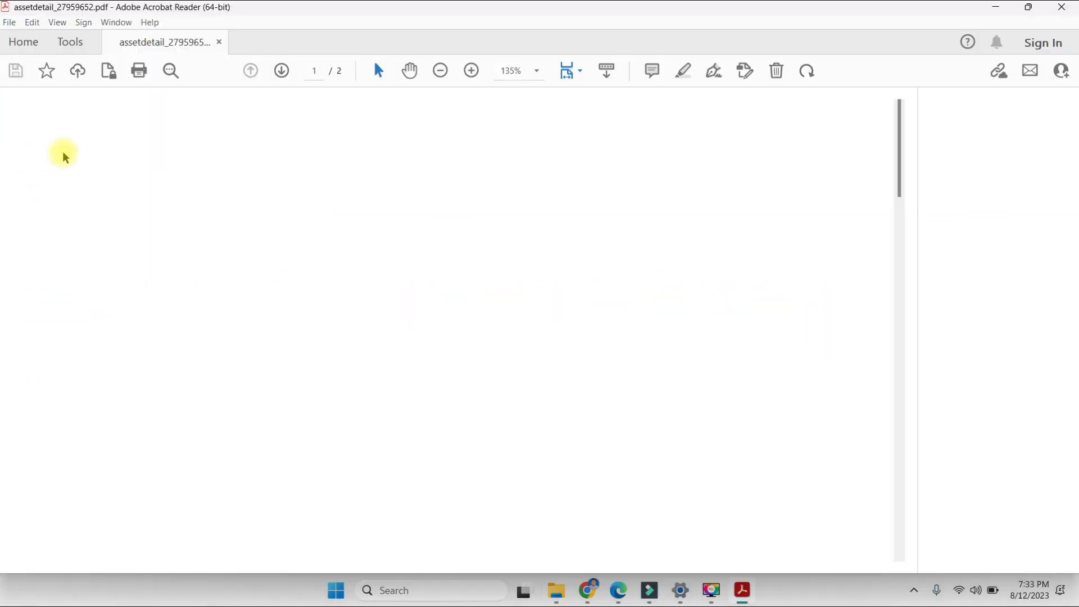
Step: Read the asset detail PDF through to its History section and return to the laptop's asset page in Edge
scroll(556, 242, "down", 5)
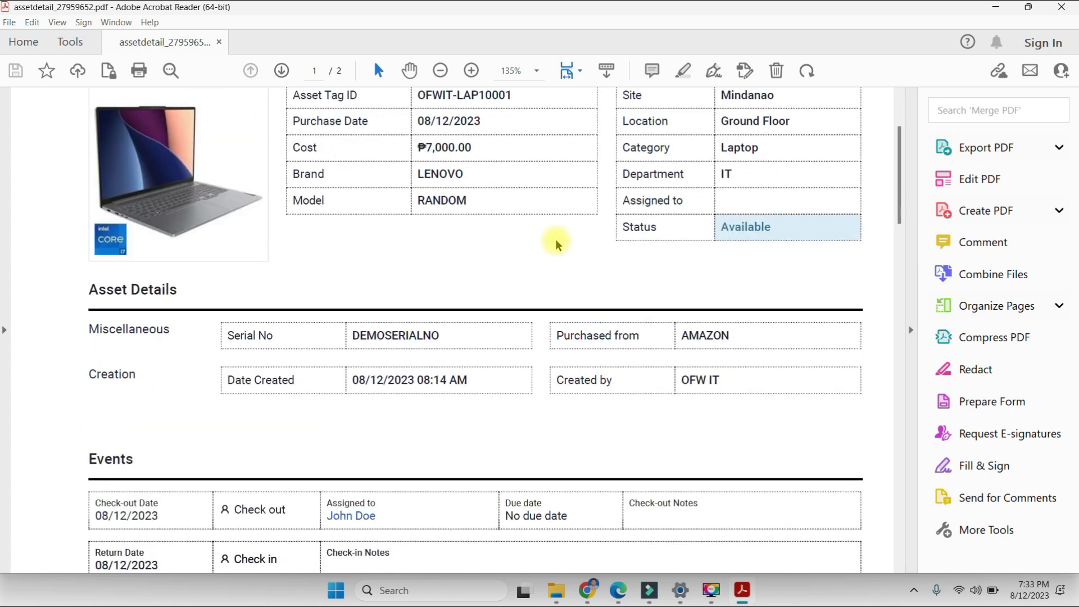
scroll(555, 235, "down", 10)
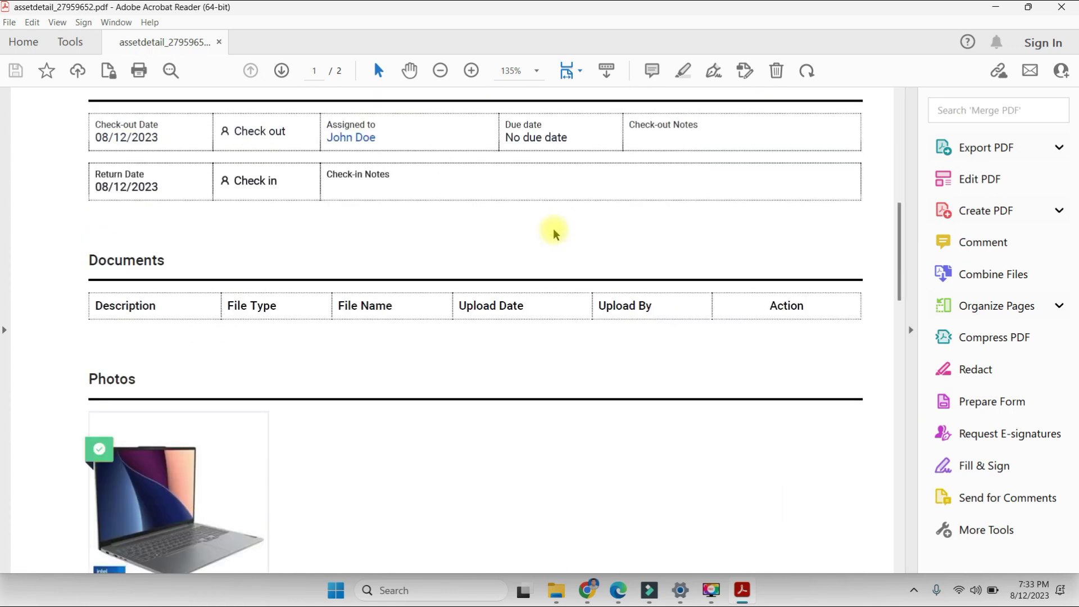
scroll(559, 234, "down", 13)
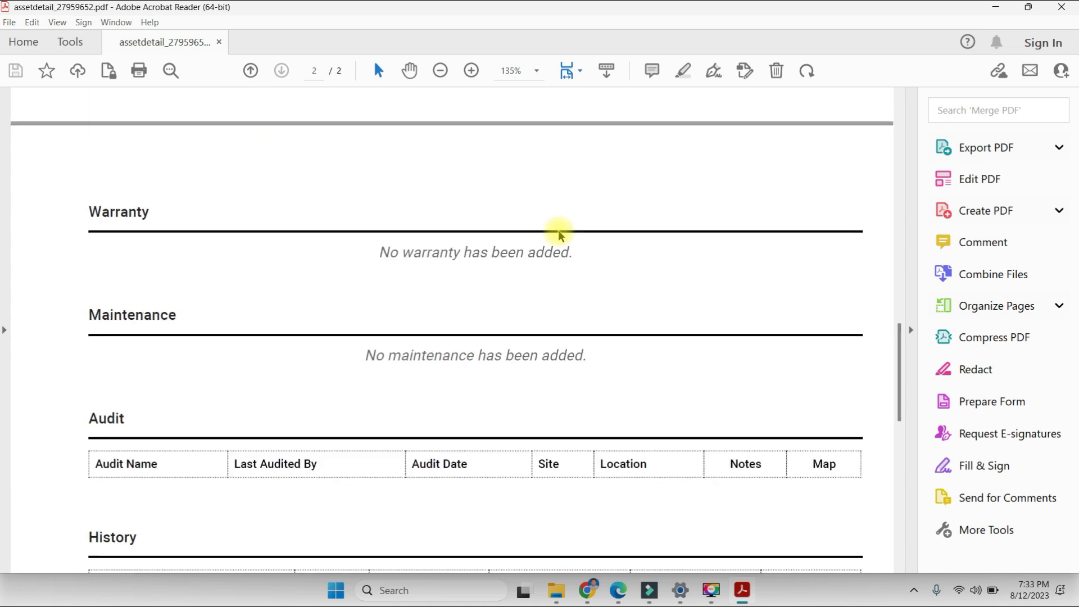
scroll(568, 230, "down", 3)
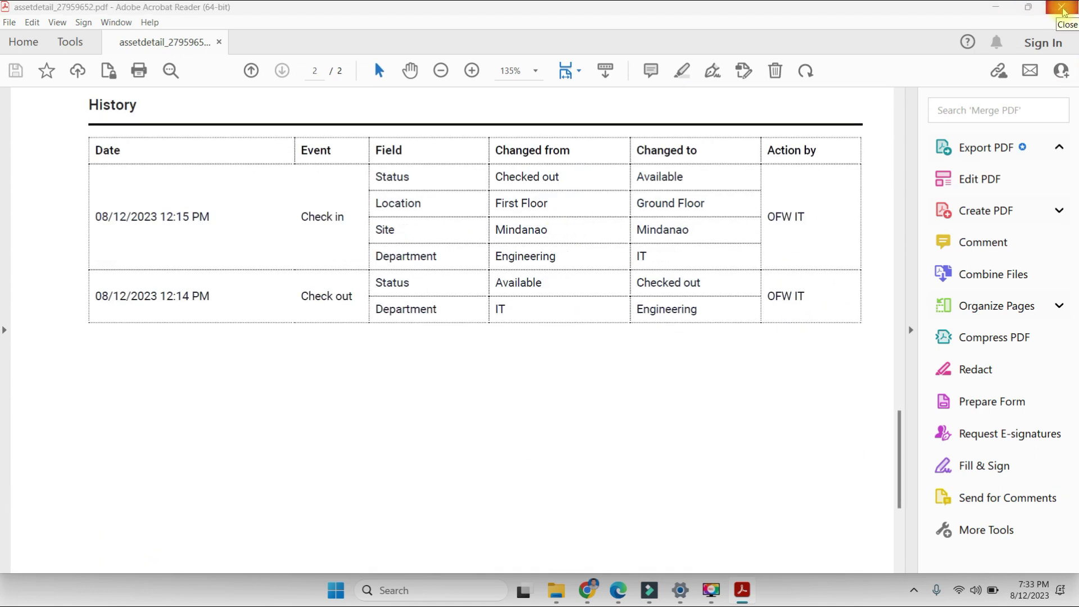
left_click(588, 590)
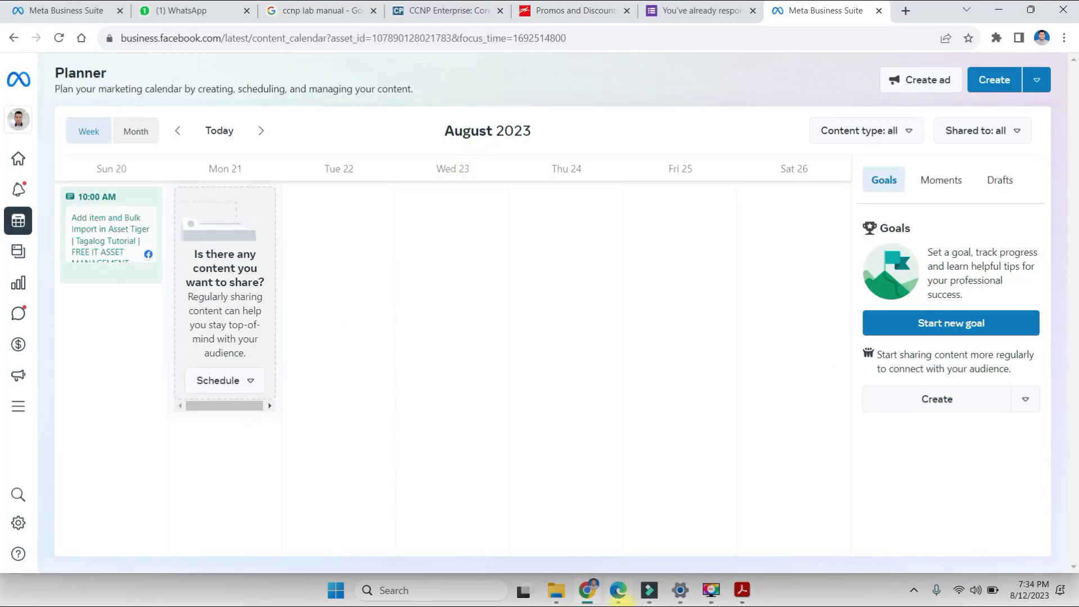
left_click(618, 591)
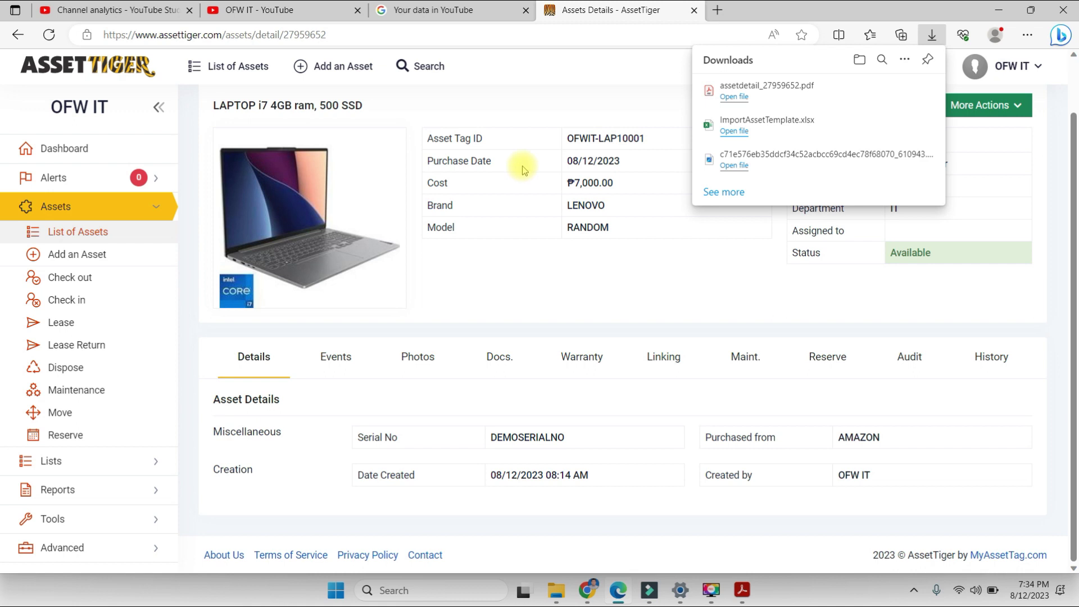
left_click(640, 239)
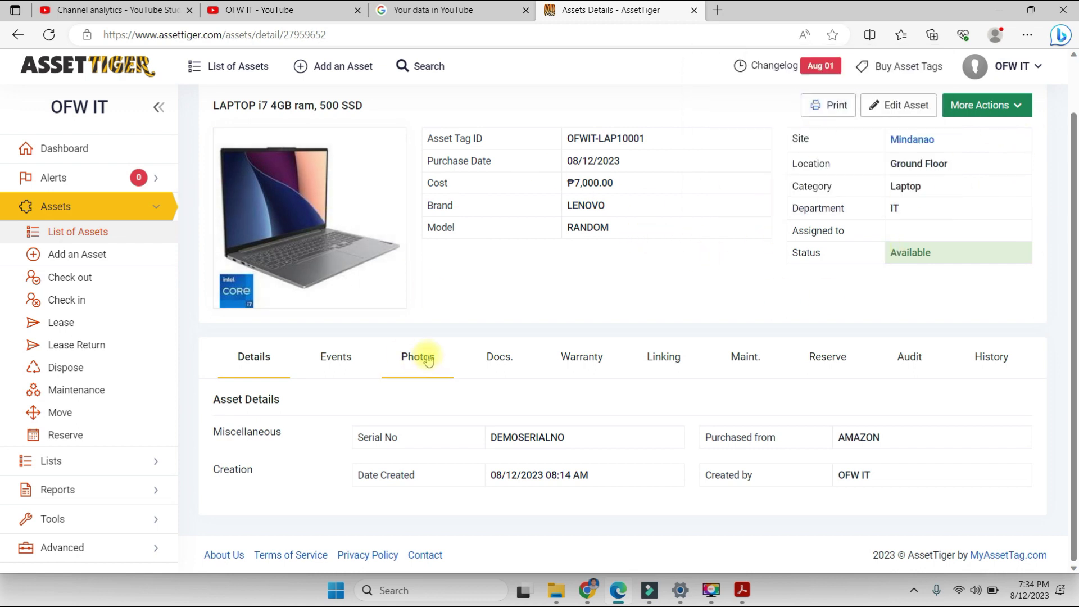
Step: Review the laptop's events, photos and documents on its asset page
left_click(334, 360)
scroll(477, 439, "down", 1)
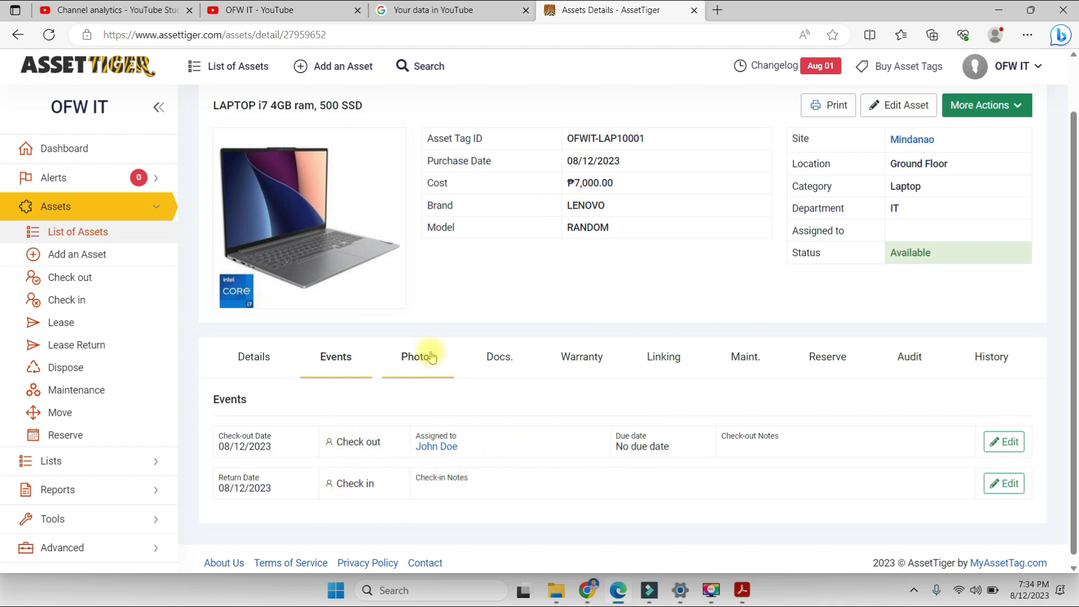
left_click(409, 358)
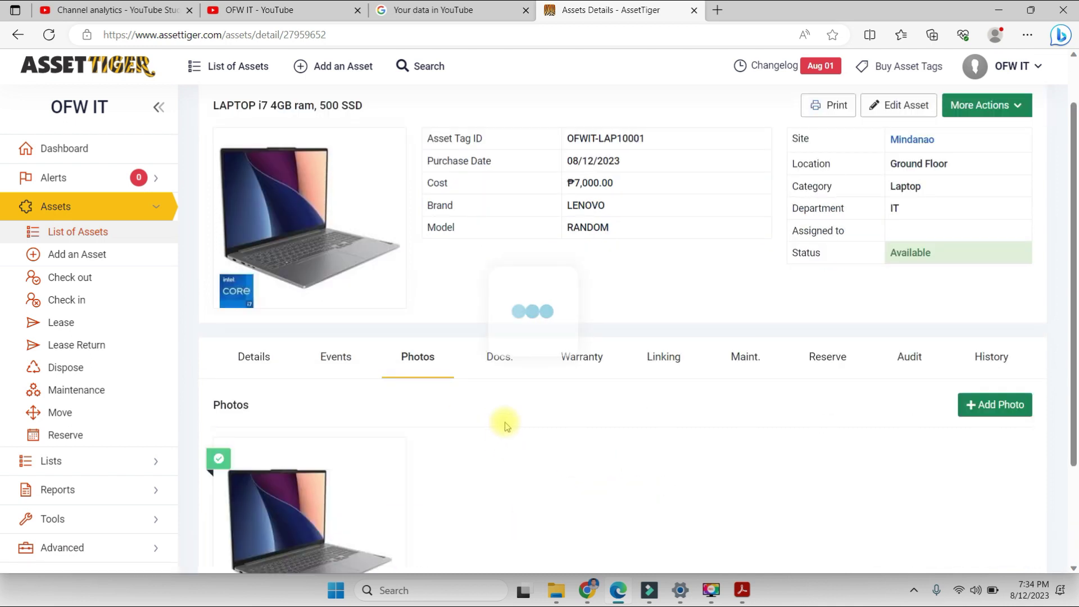
scroll(500, 393, "down", 1)
left_click(497, 359)
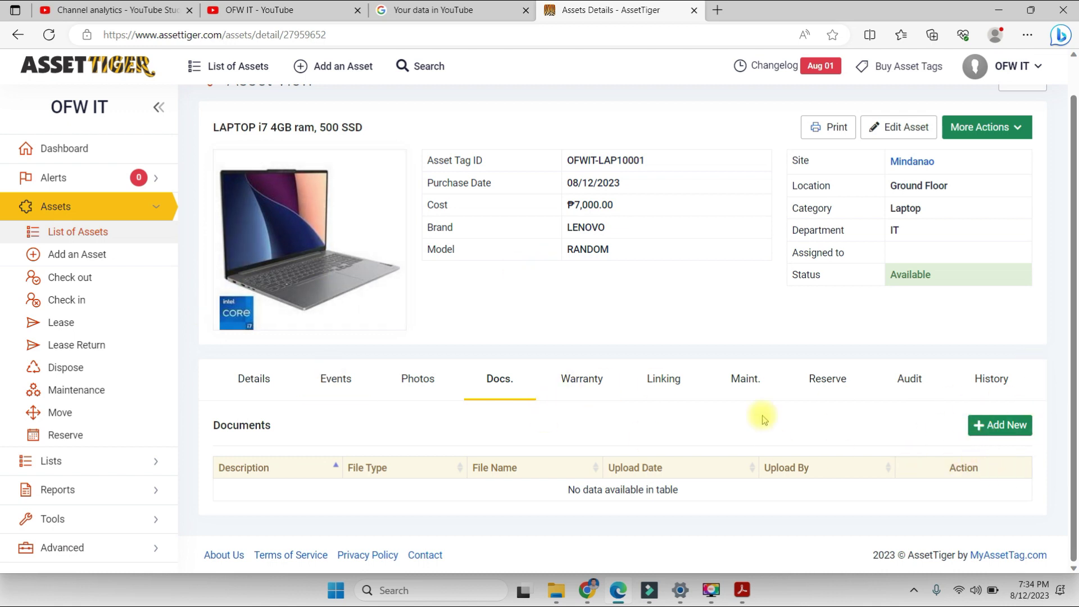
mouse_move(380, 269)
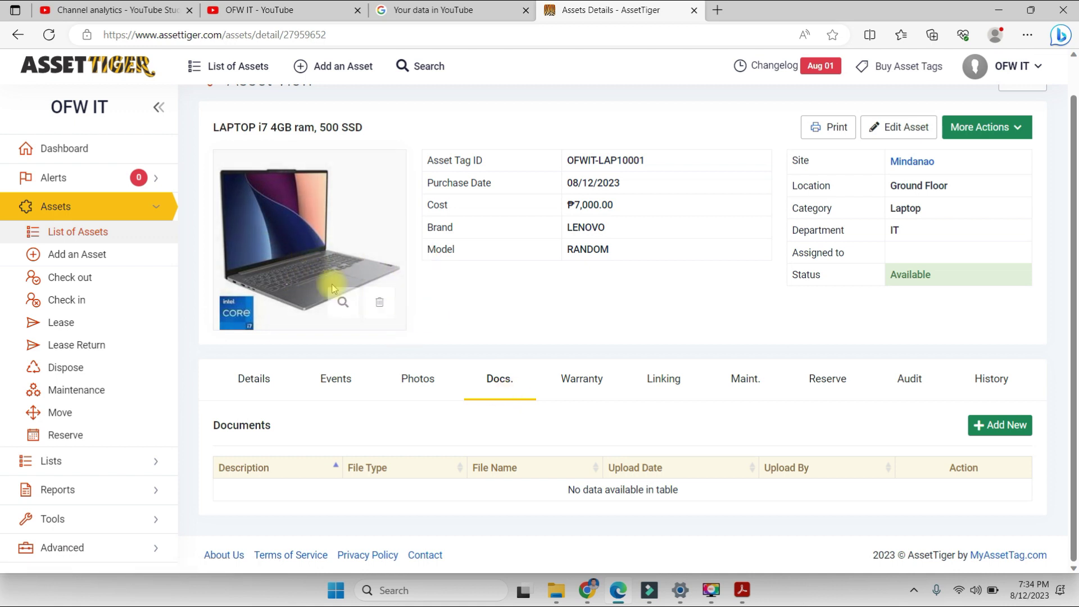
Step: Check the laptop's warranty, asset linking and maintenance sections
left_click(589, 388)
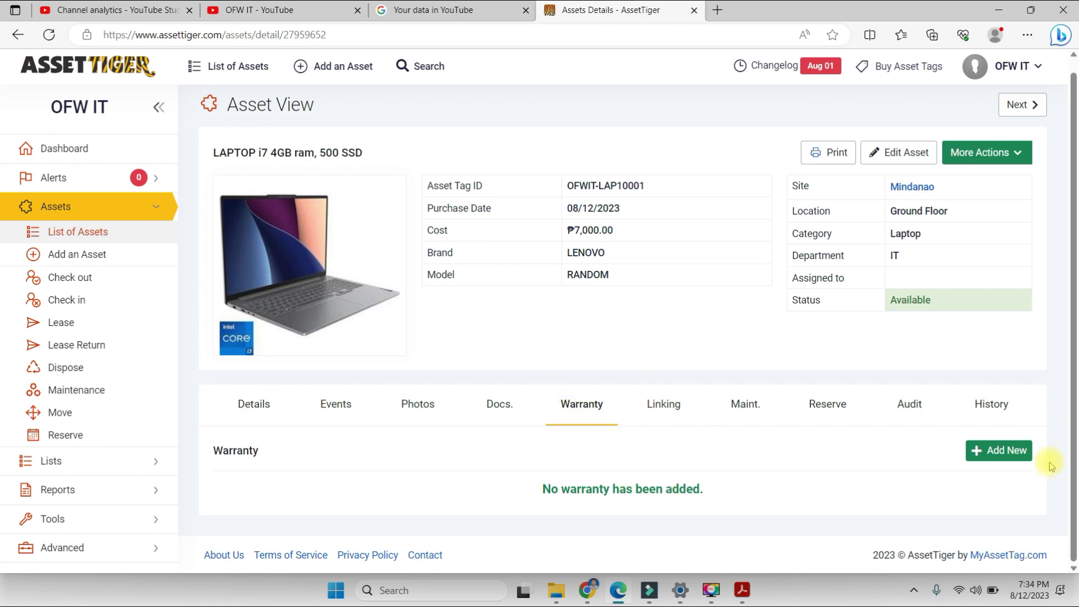
left_click(663, 406)
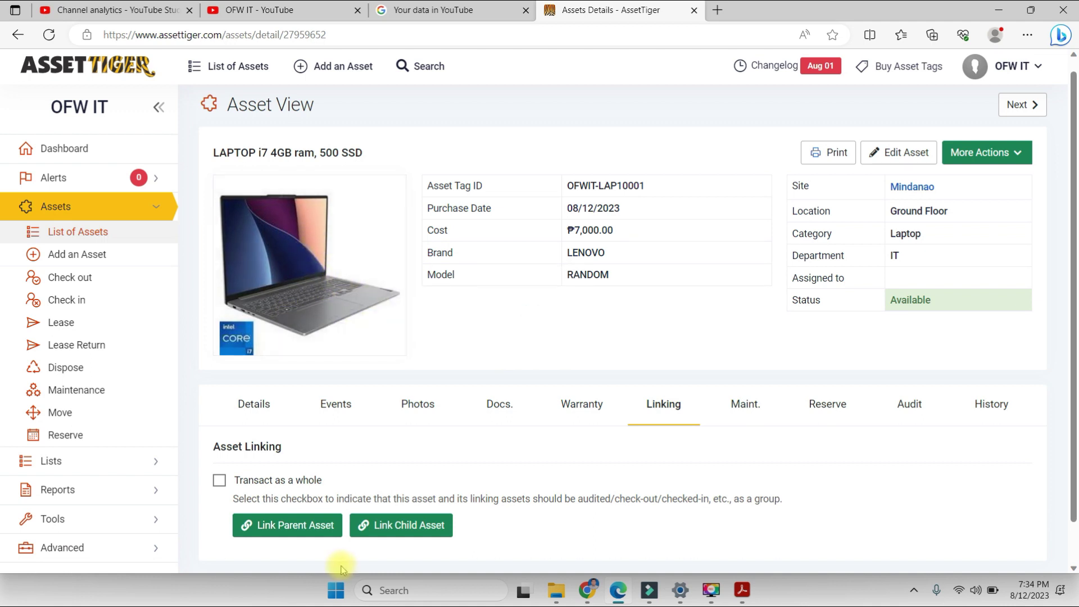
mouse_move(293, 260)
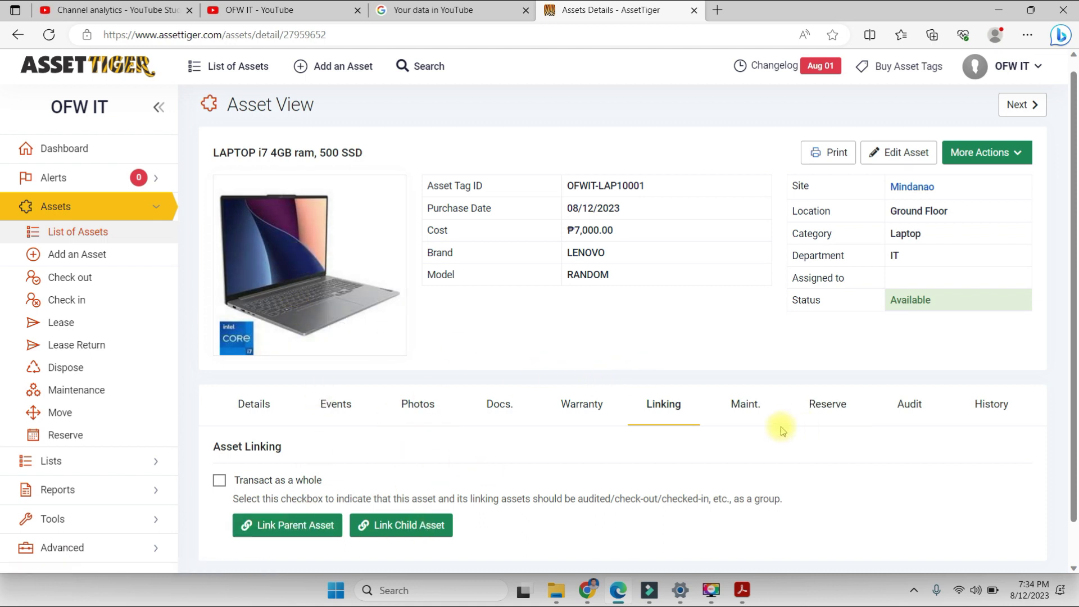
left_click(748, 414)
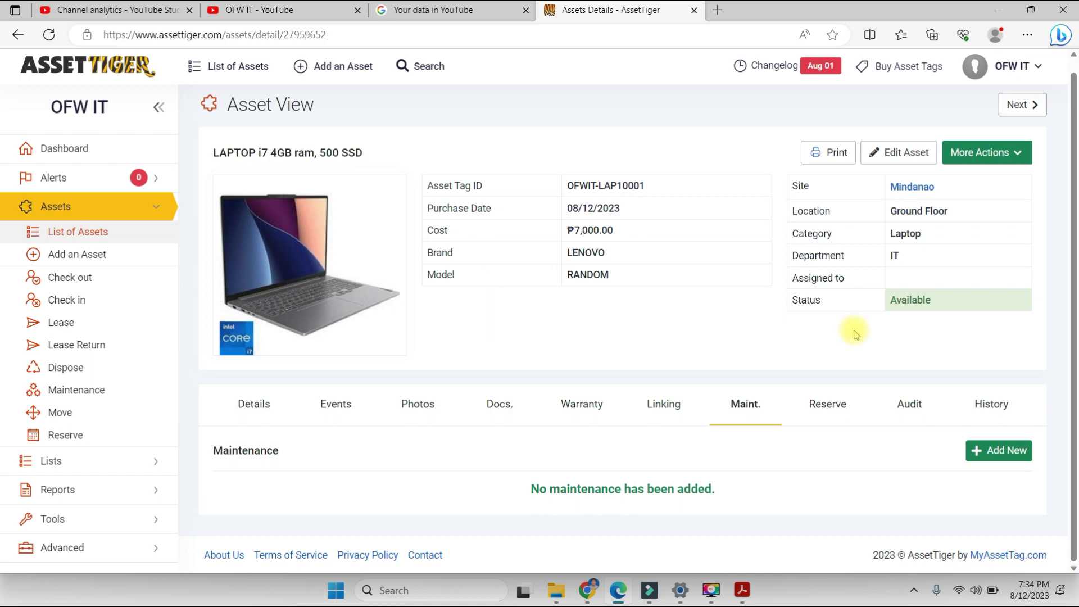
mouse_move(286, 251)
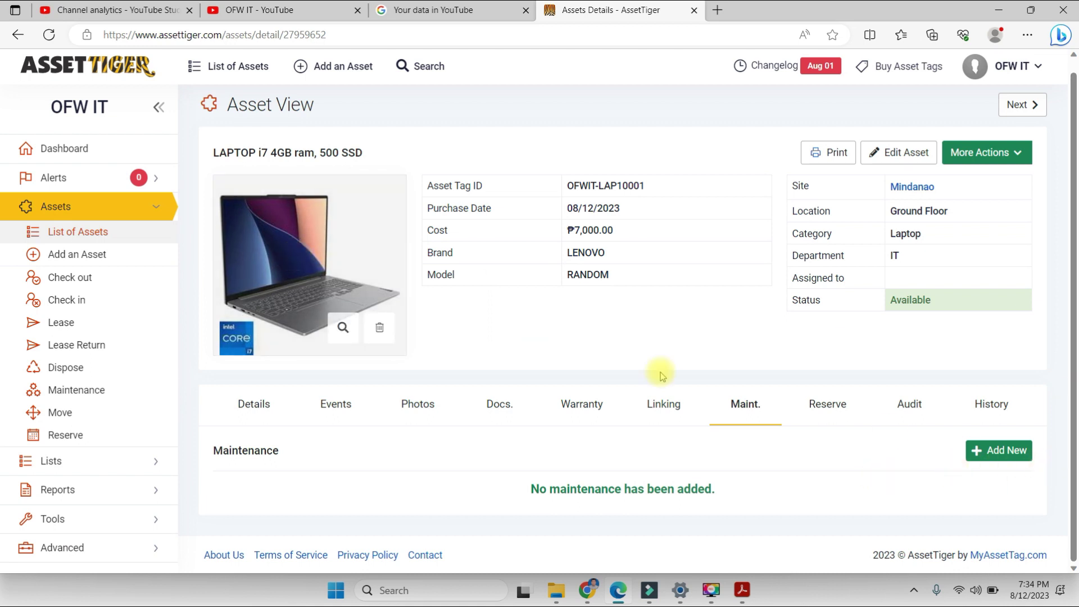
Step: Examine the laptop's reservation calendar, audit records and change history
left_click(835, 404)
scroll(716, 393, "down", 2)
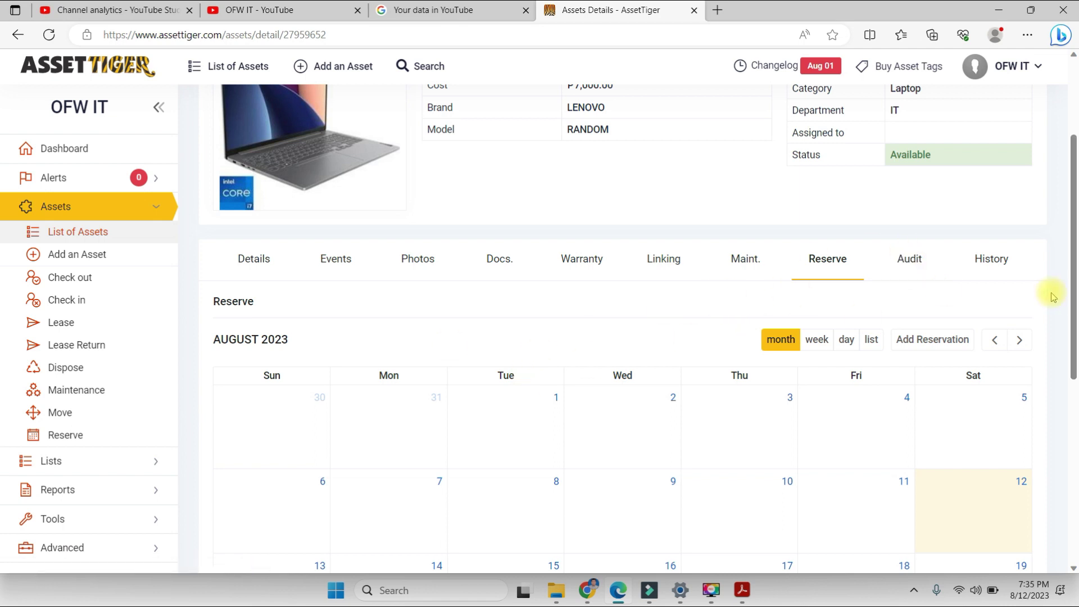
left_click(911, 260)
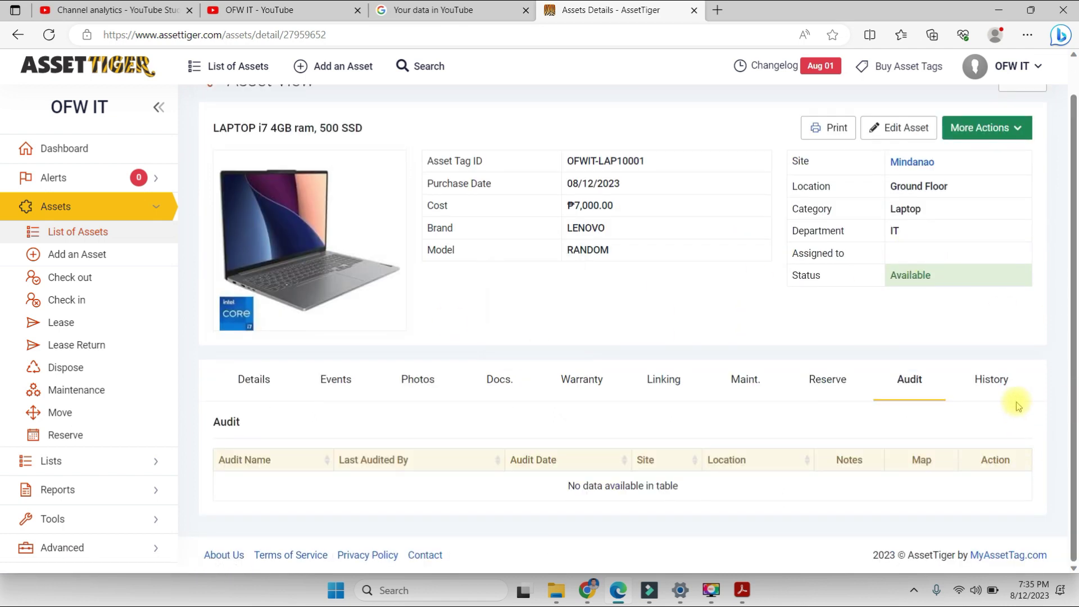
left_click(997, 385)
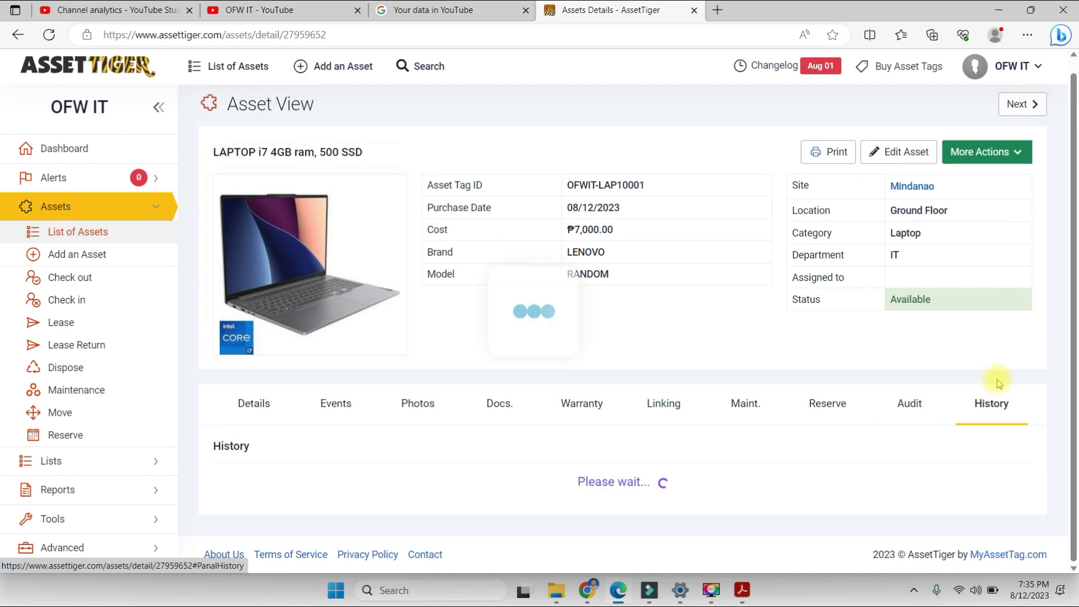
scroll(590, 432, "down", 2)
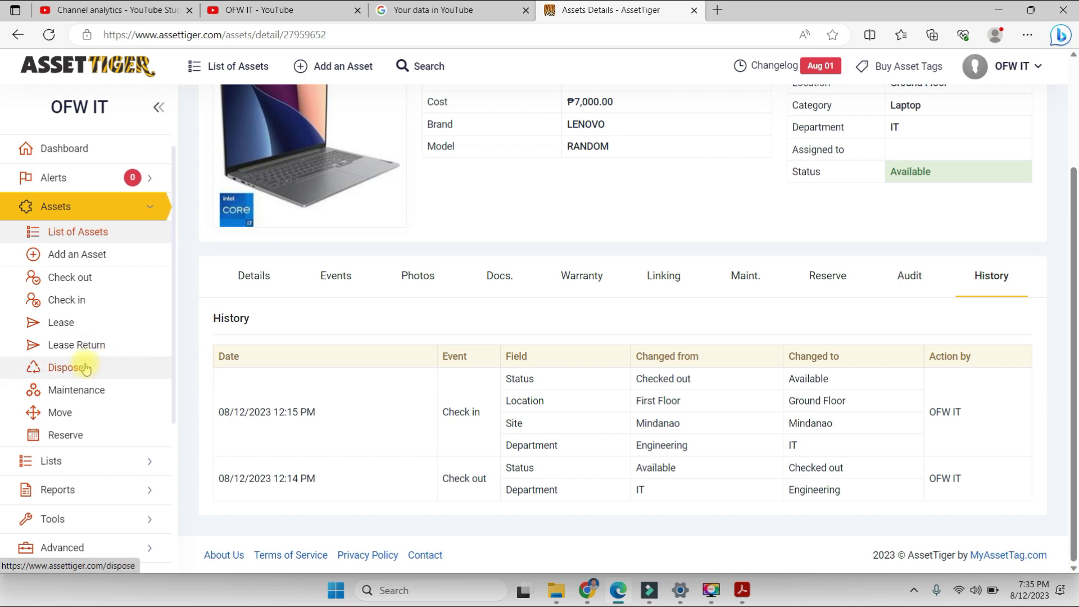
scroll(137, 426, "down", 2)
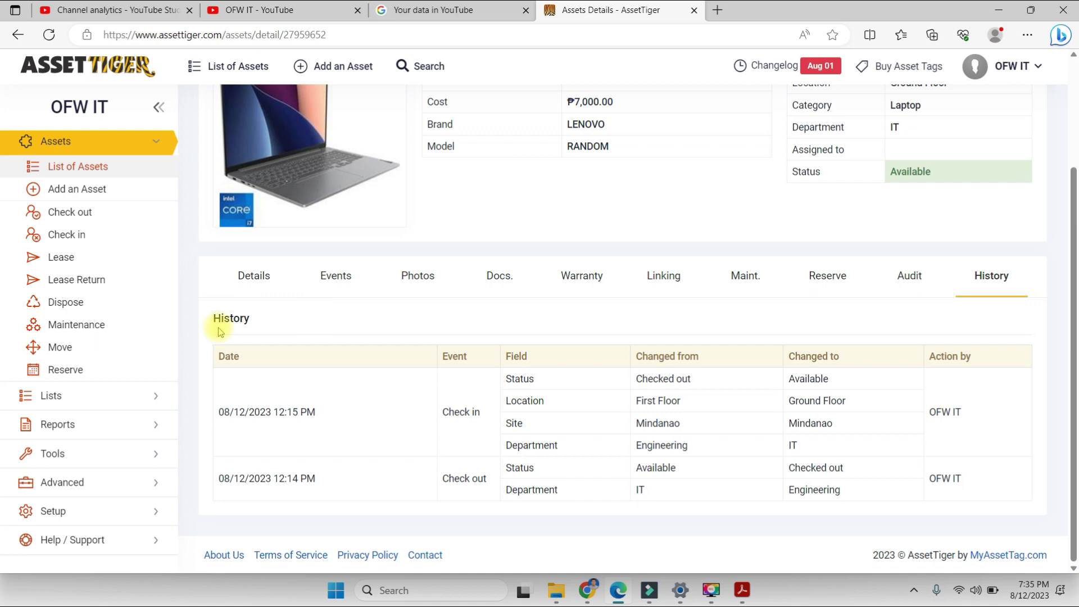
scroll(107, 378, "down", 1)
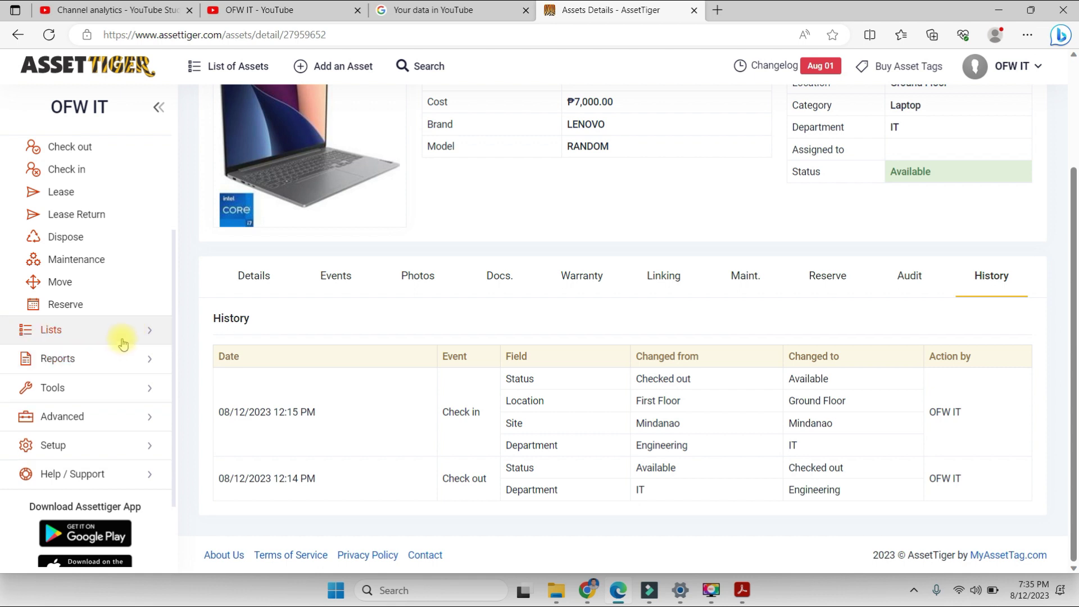
scroll(674, 264, "up", 2)
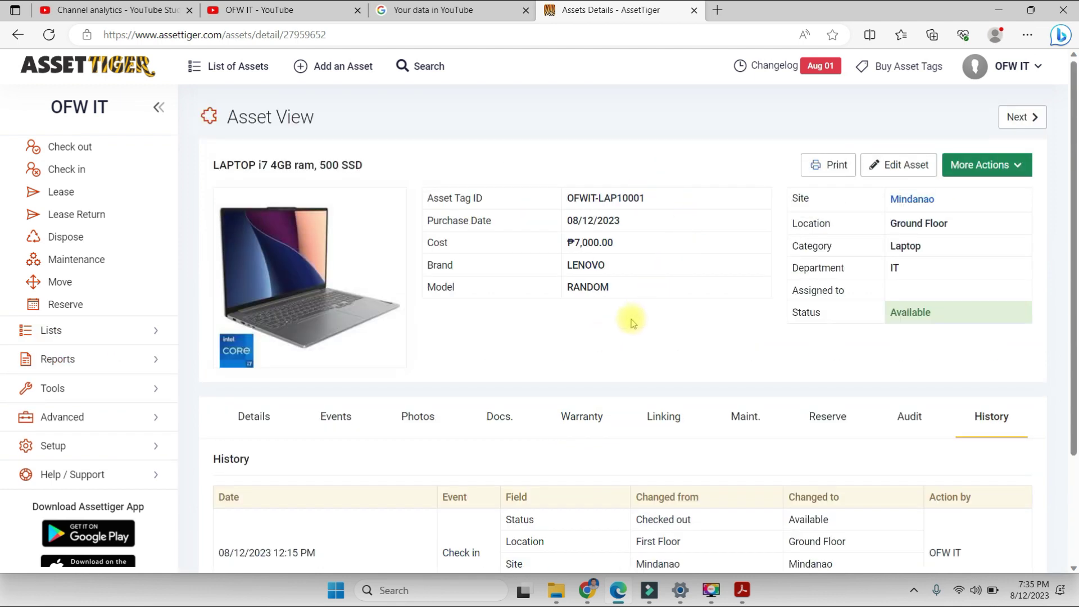
scroll(148, 356, "down", 1)
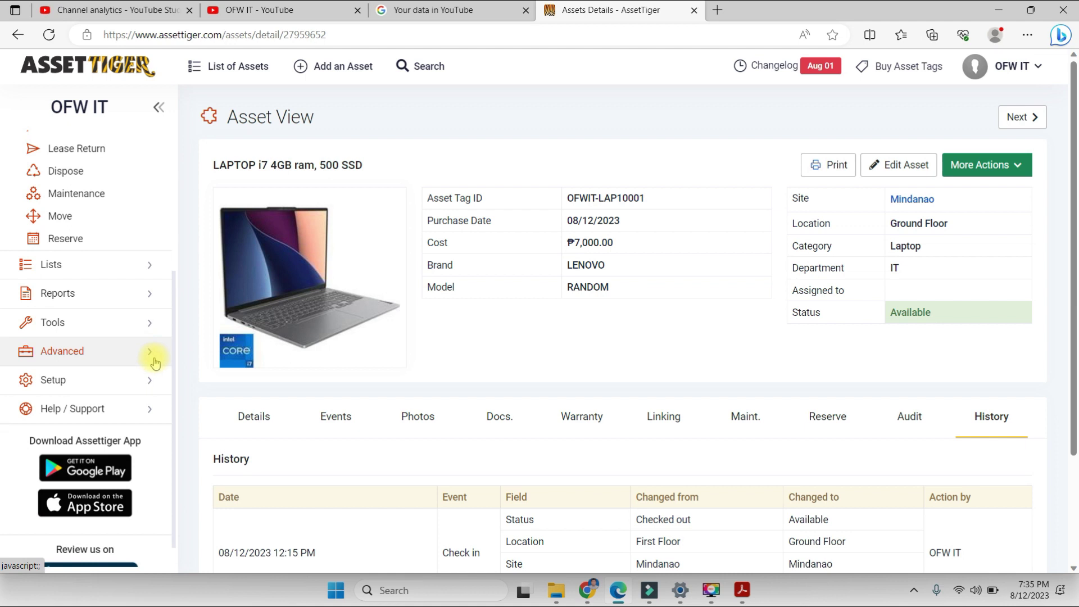
left_click(145, 293)
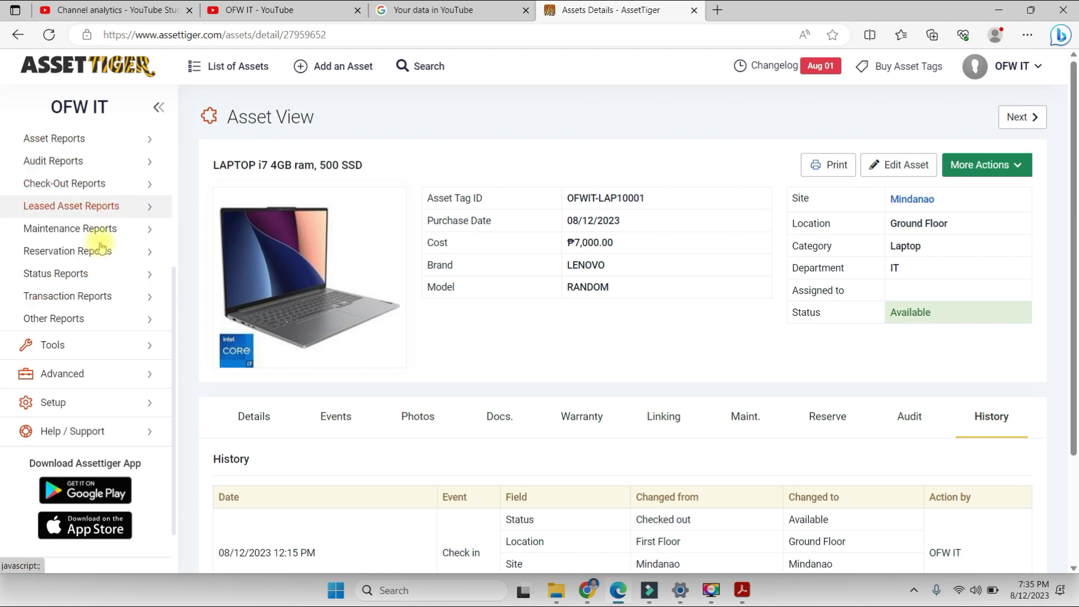
Step: Open the table export tool and choose Assets as the table to export
left_click(121, 352)
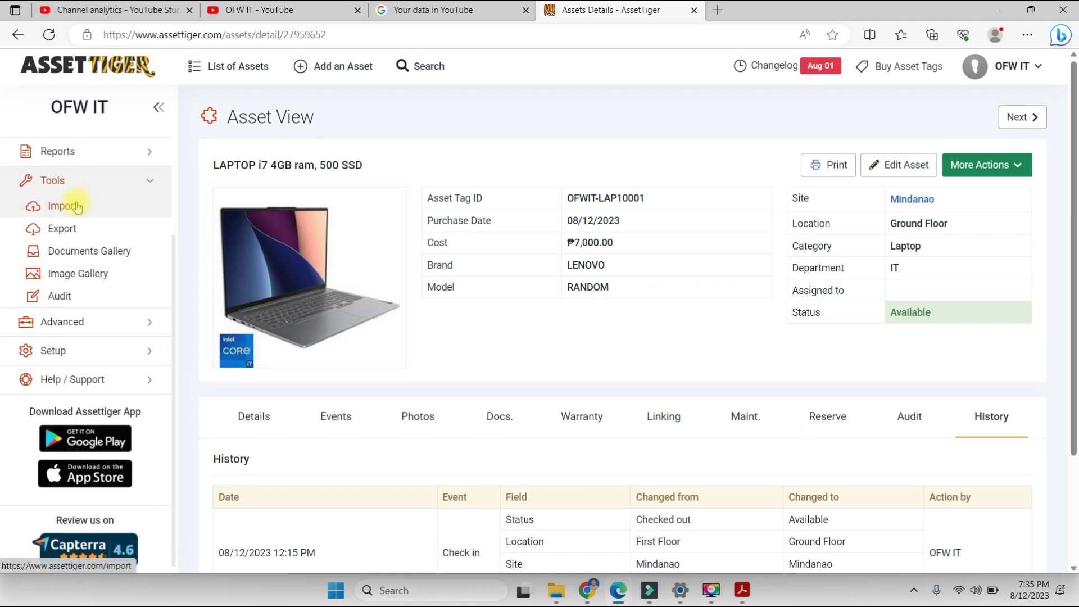
left_click(93, 239)
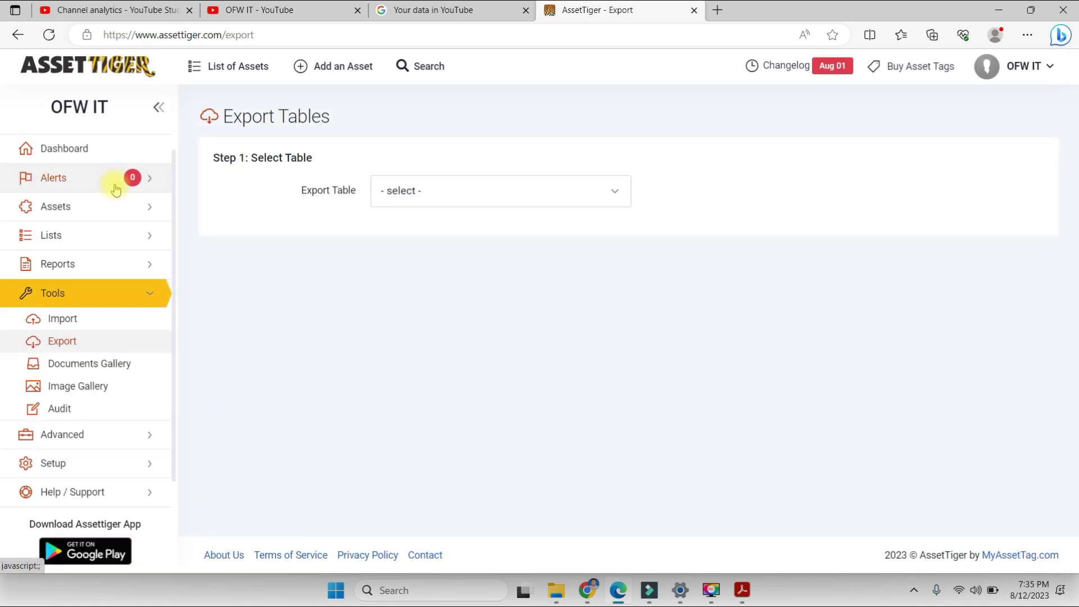
left_click(618, 196)
left_click(416, 230)
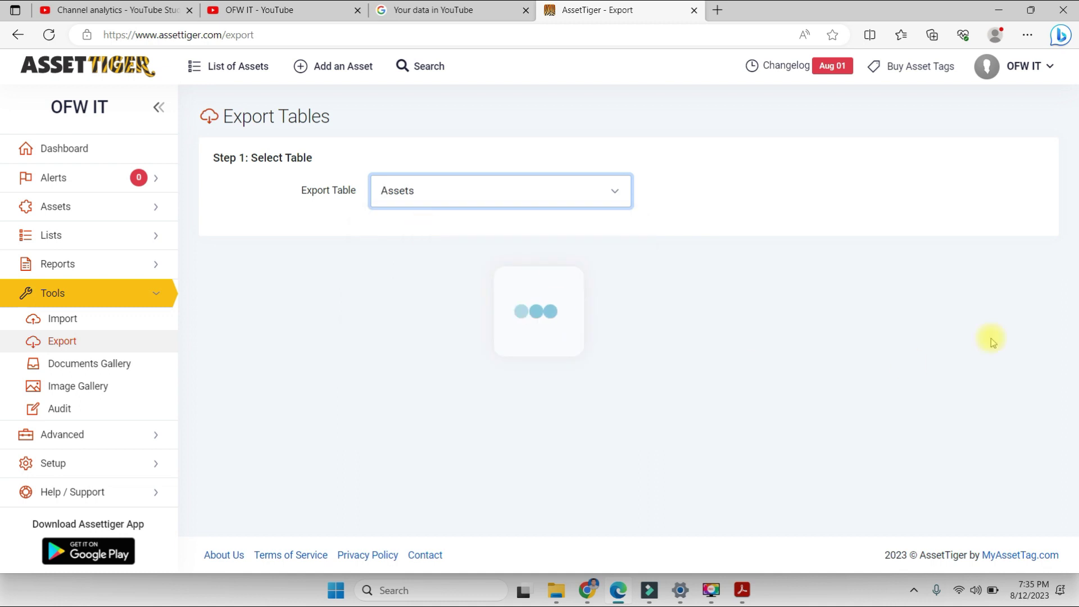
Step: Include all columns in the Assets table export and export it in Excel format
scroll(451, 358, "down", 3)
scroll(441, 316, "up", 3)
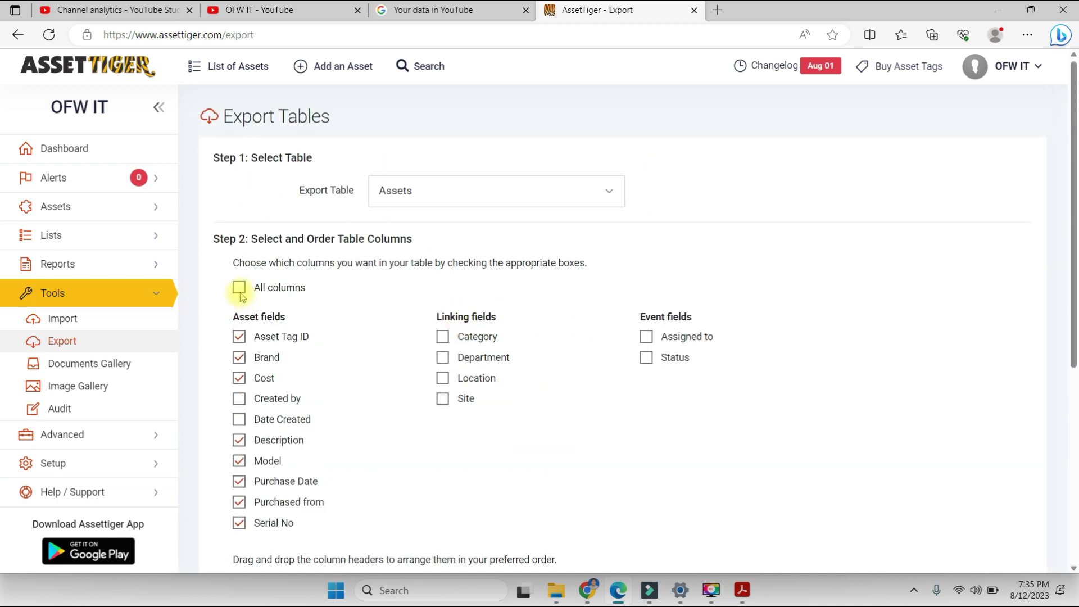
left_click(239, 289)
scroll(614, 362, "down", 5)
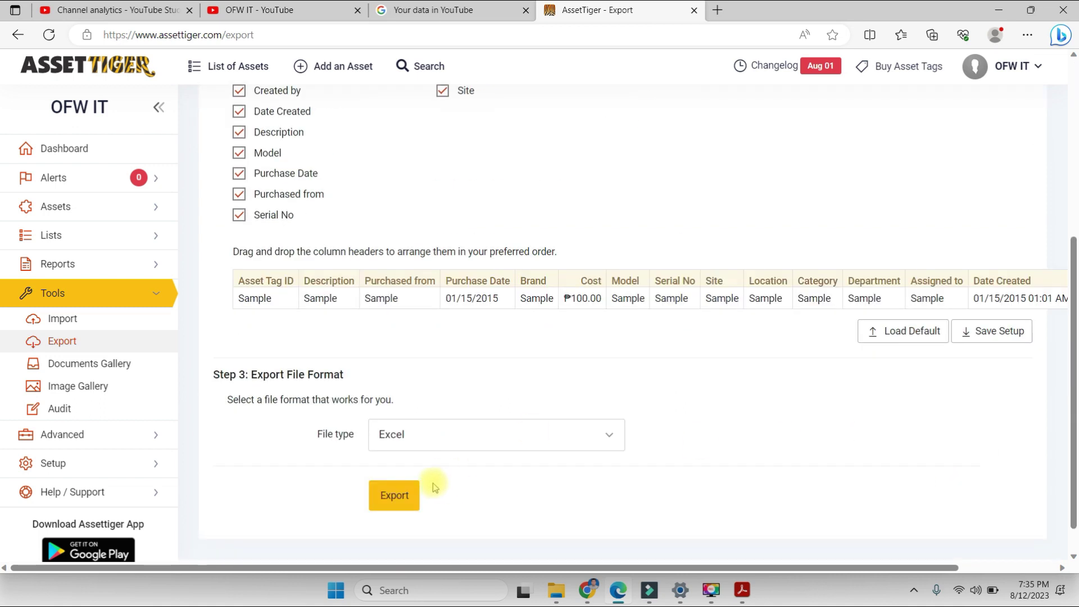
left_click(394, 496)
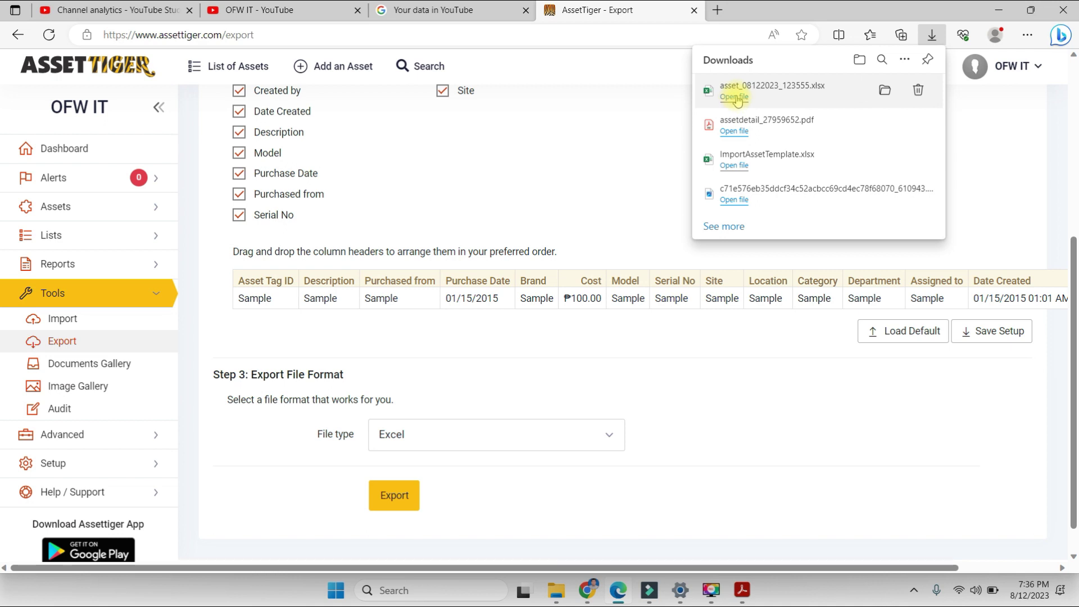
Step: Open the downloaded asset_08122023_123555.xlsx in Excel to review the exported assets, and return to the AssetTiger export page in the browser
left_click(735, 98)
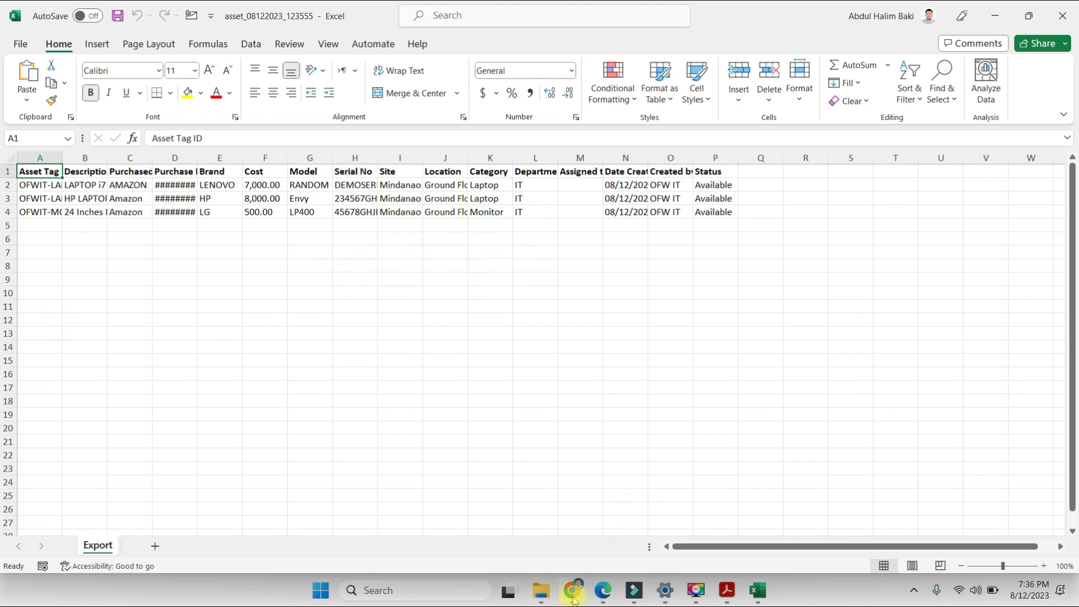
left_click(603, 590)
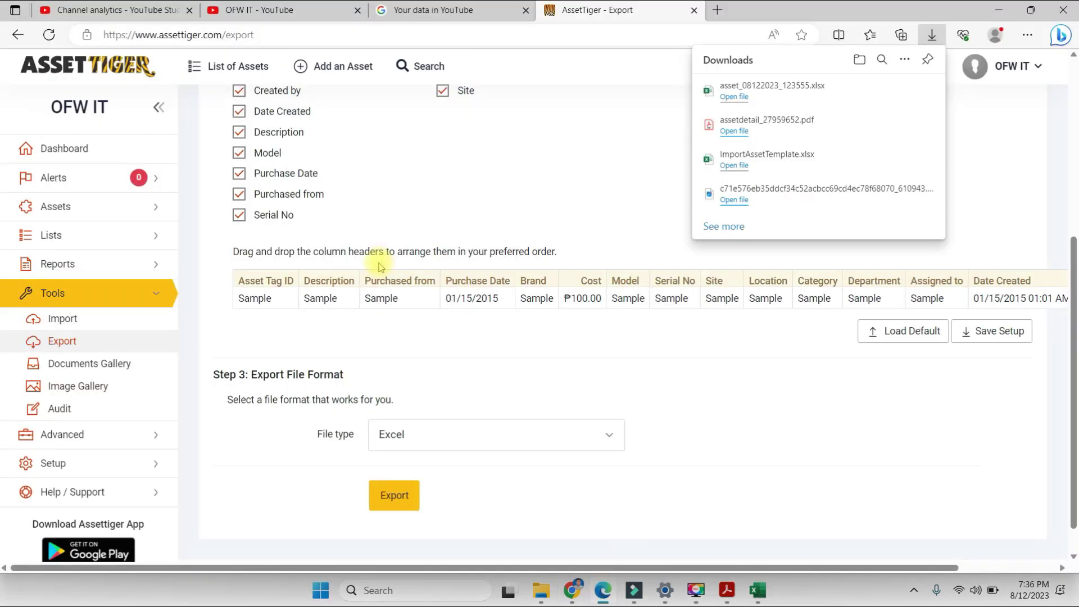
left_click(553, 160)
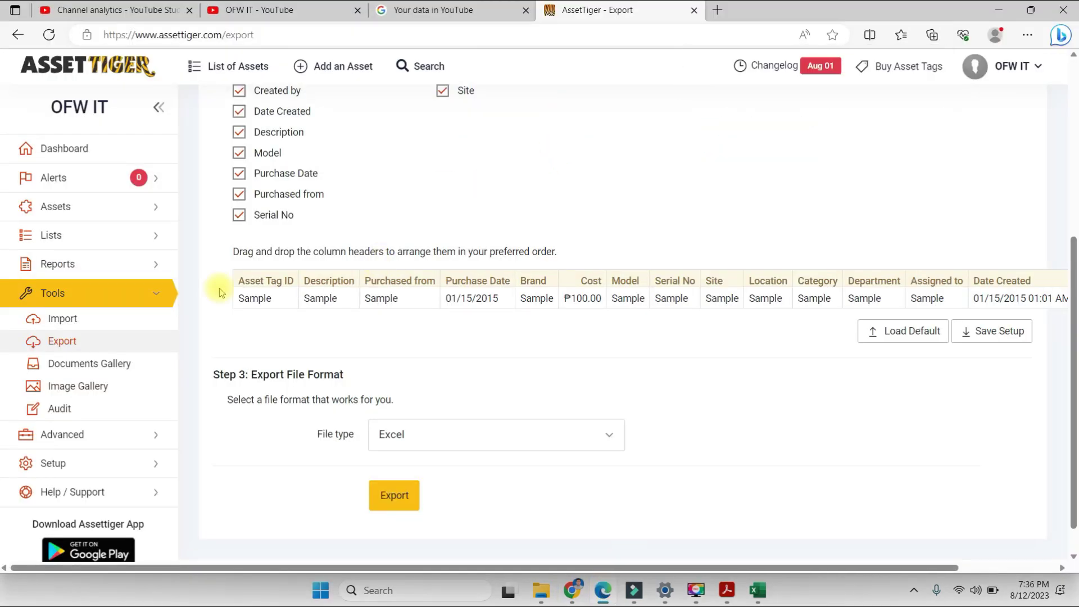
Step: Open the tutorial videos page from AssetTiger's help and support section
scroll(159, 413, "down", 1)
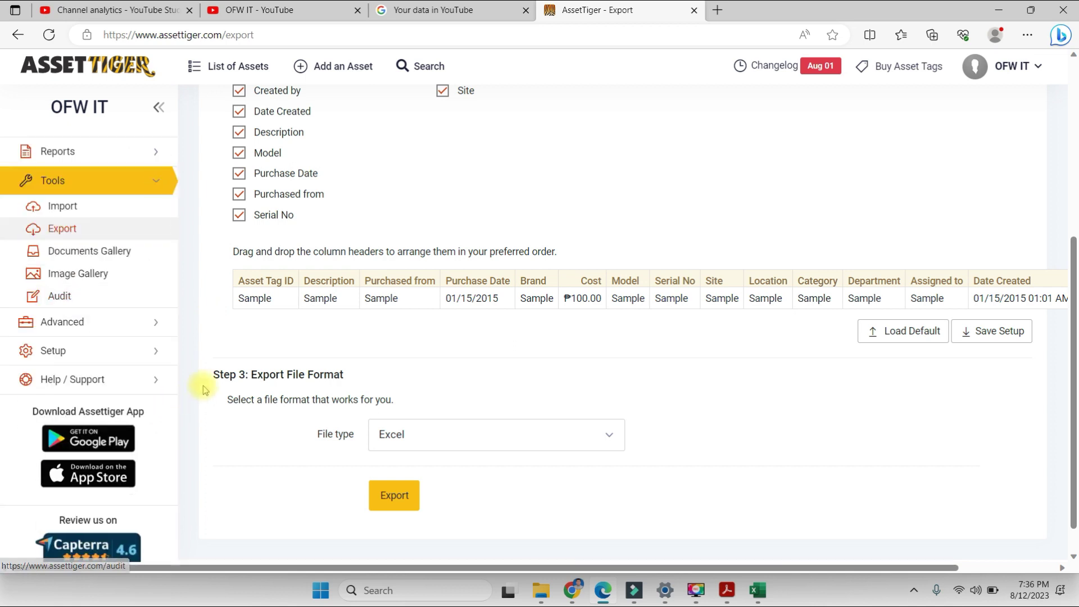
left_click(148, 384)
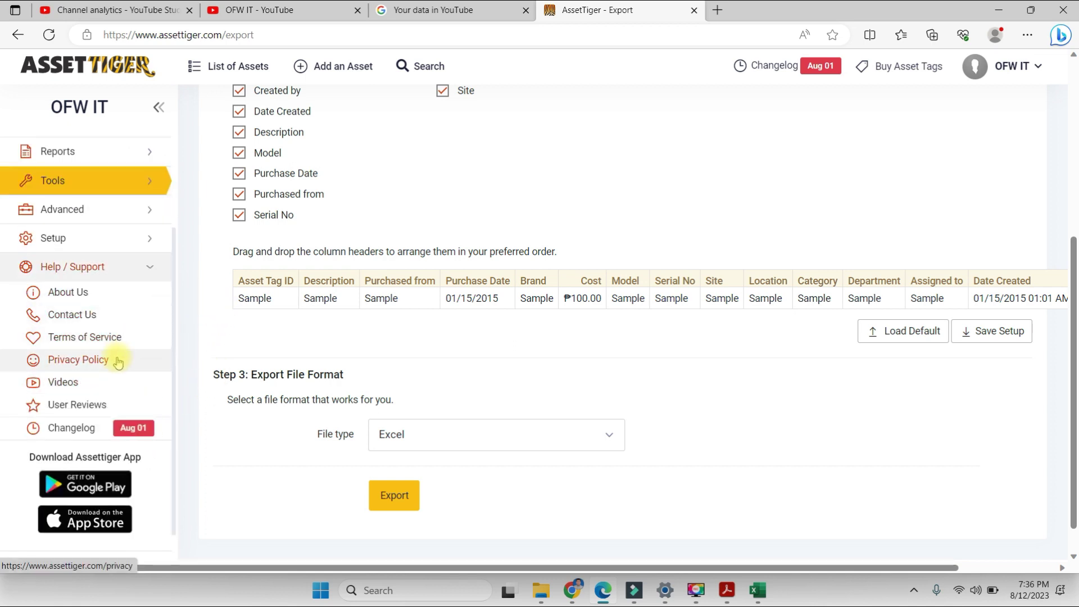
left_click(84, 388)
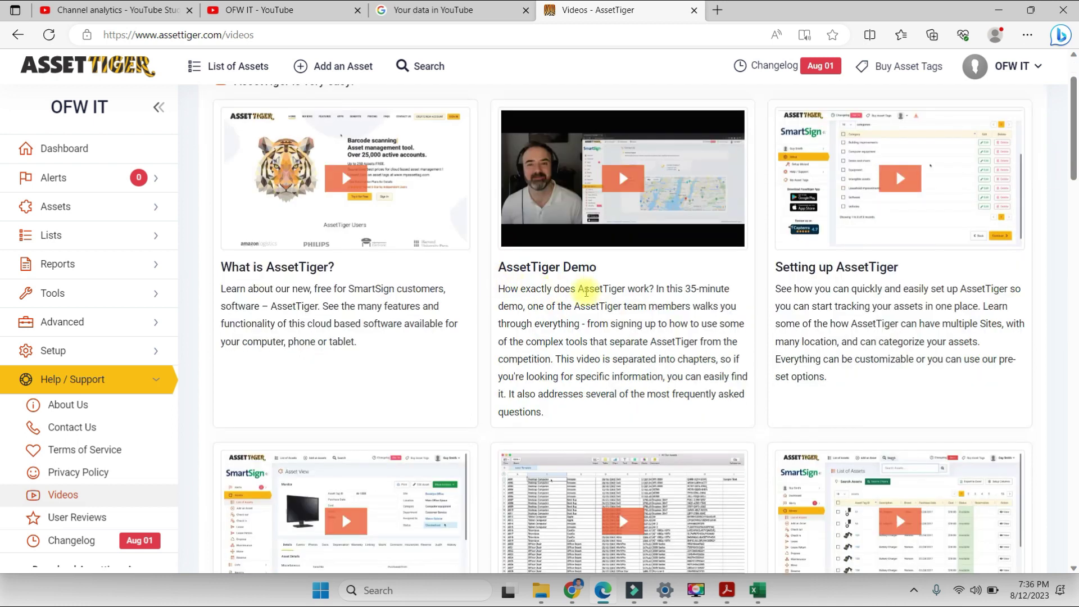
Step: Browse the tutorial videos and their descriptions, from the AssetTiger introduction through to Configuring Check-in/out and Other Events
scroll(559, 284, "down", 5)
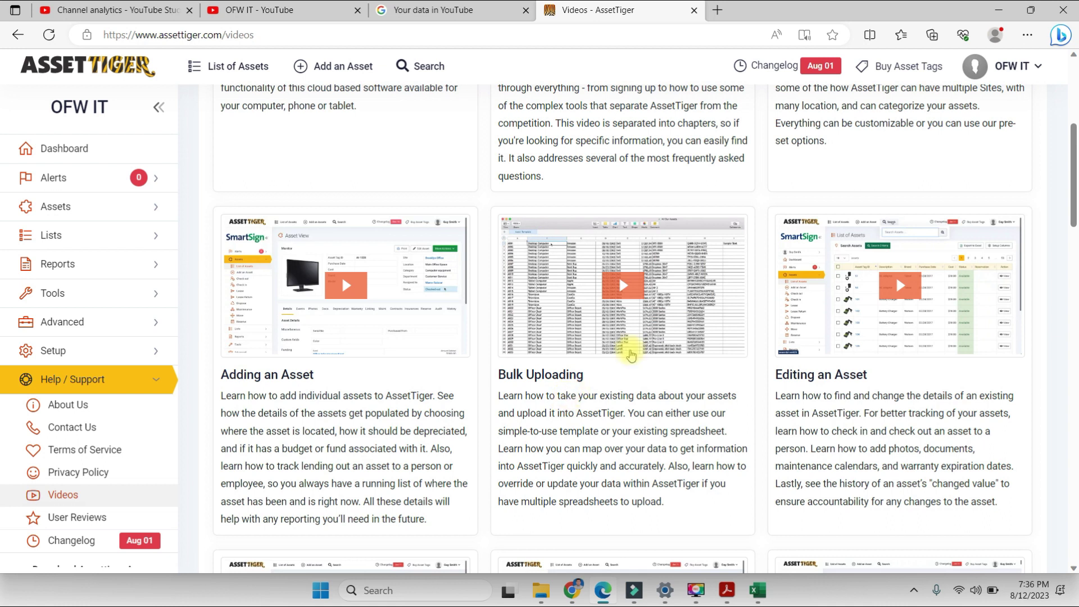
scroll(386, 313, "down", 5)
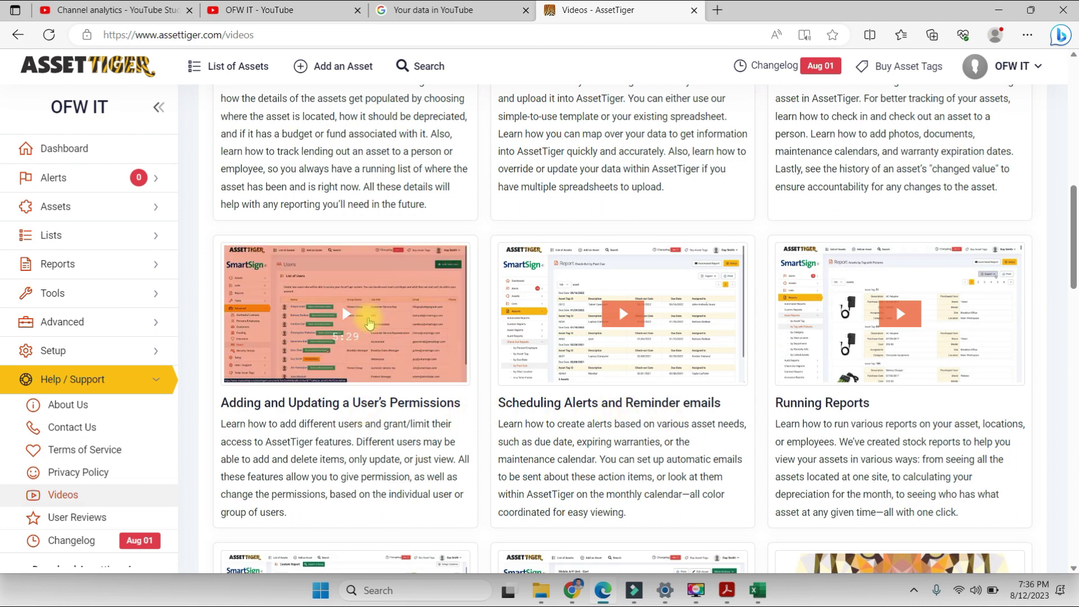
scroll(700, 427, "down", 1)
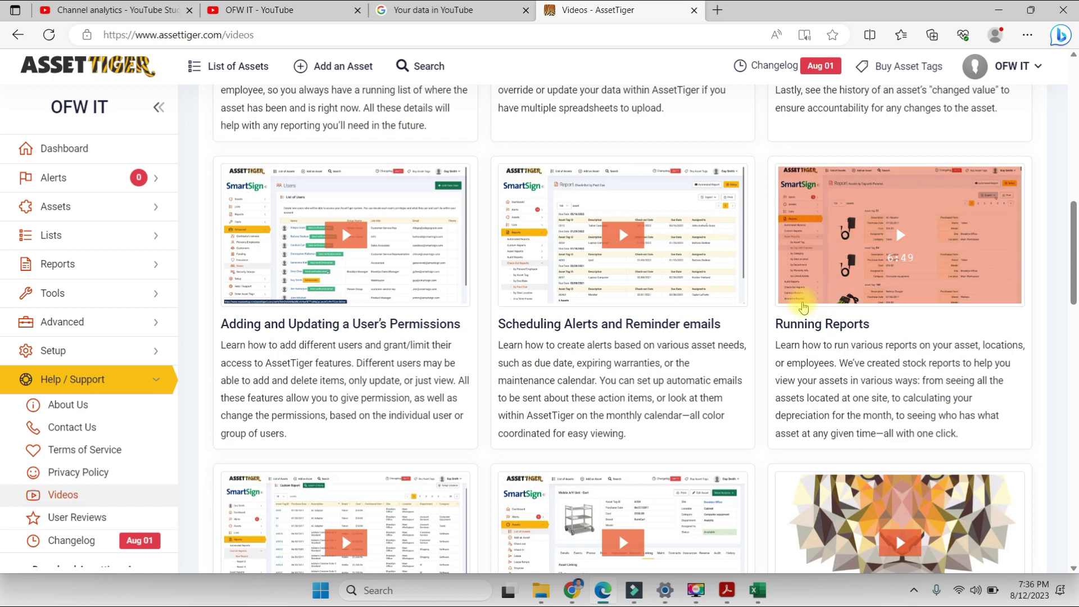
scroll(585, 309, "down", 2)
scroll(416, 313, "down", 6)
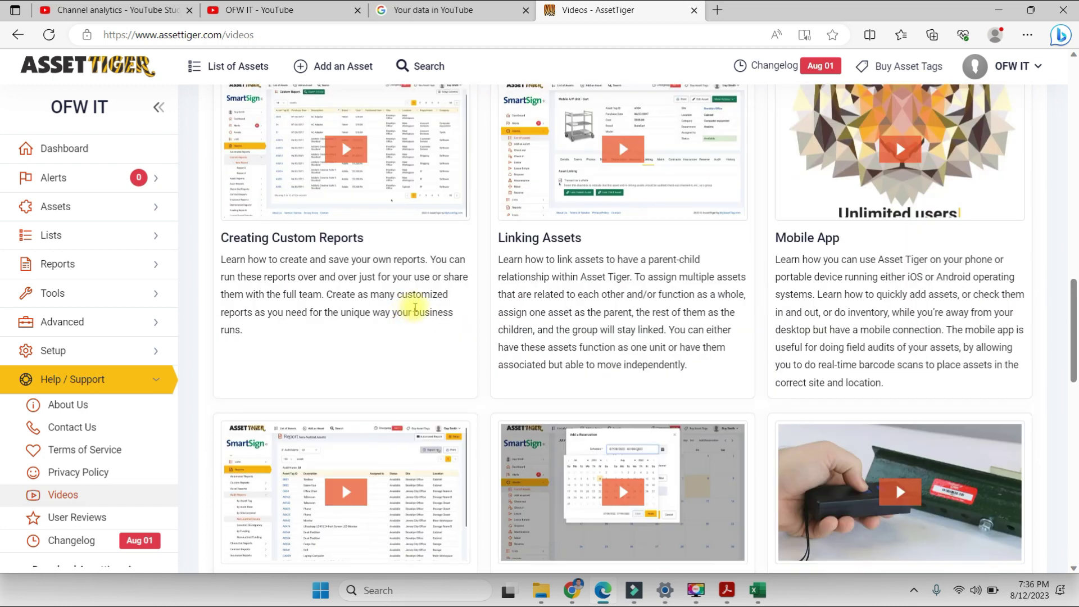
scroll(416, 313, "down", 2)
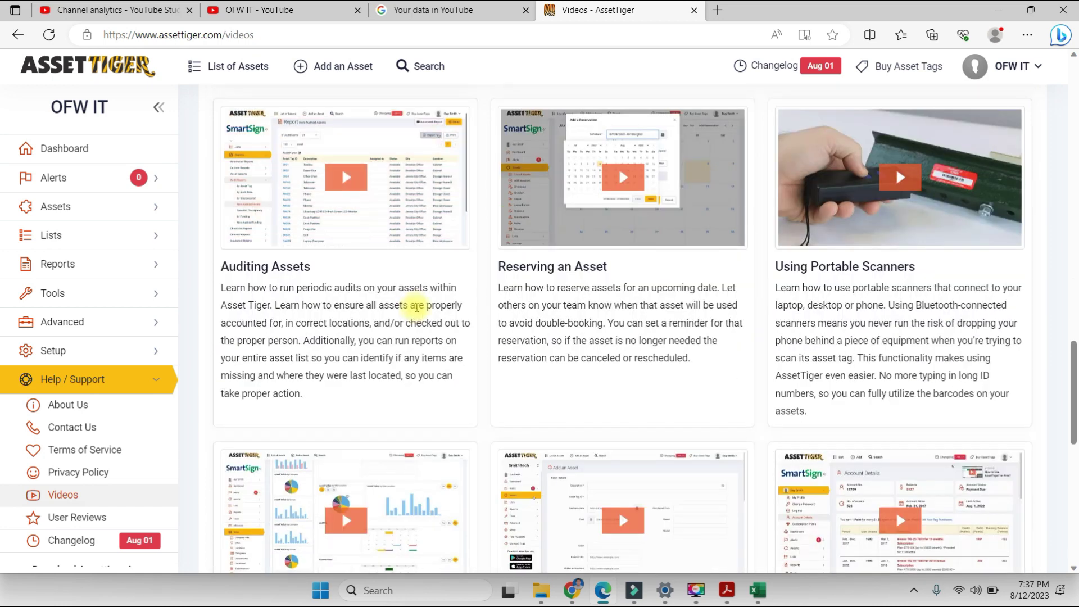
scroll(415, 309, "down", 4)
scroll(417, 308, "down", 3)
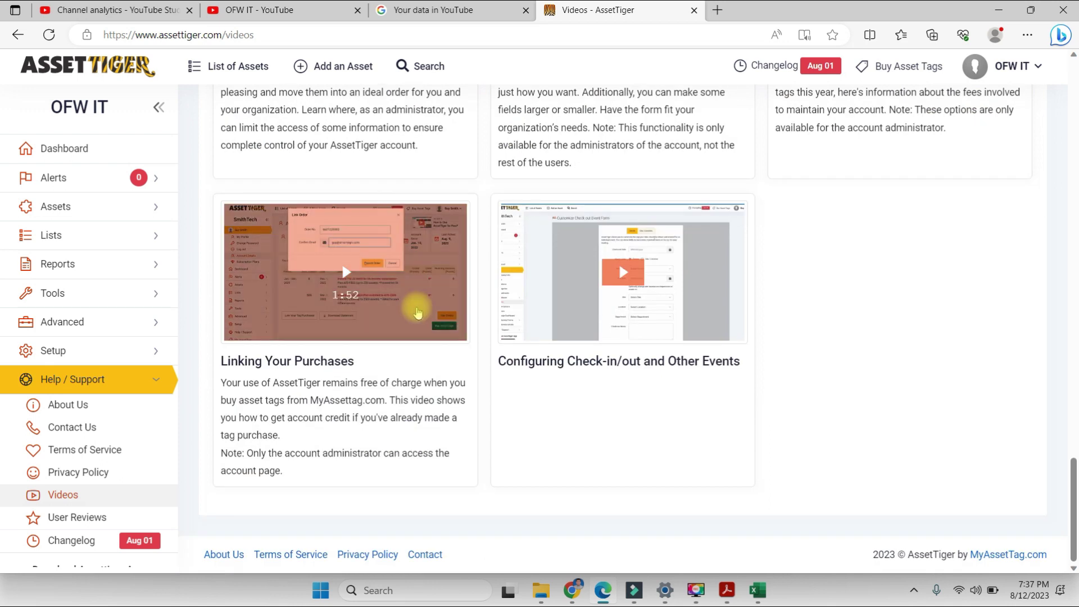
scroll(417, 309, "up", 9)
scroll(416, 313, "up", 4)
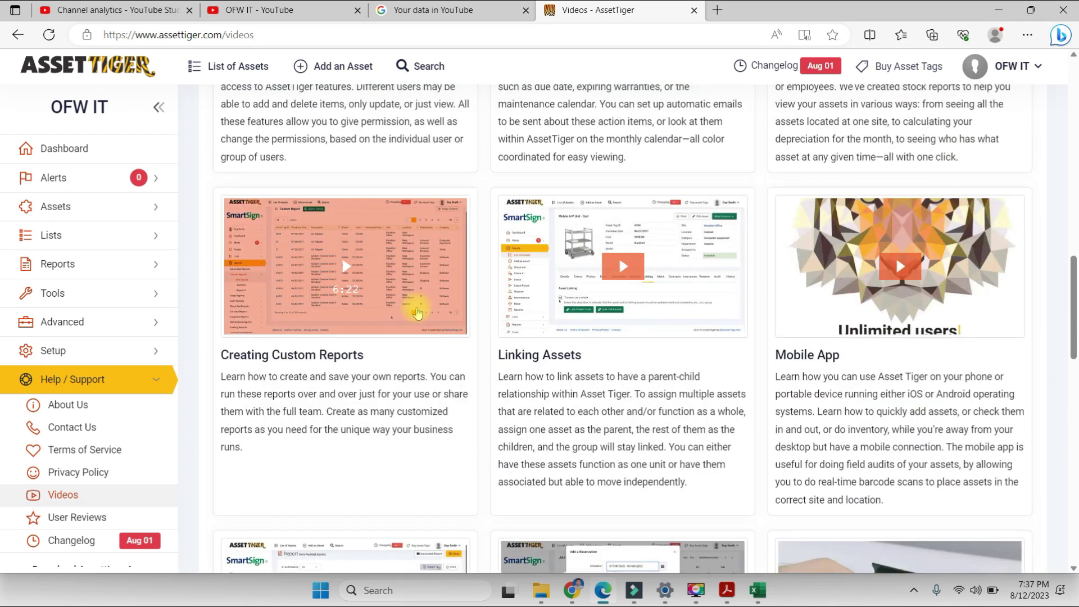